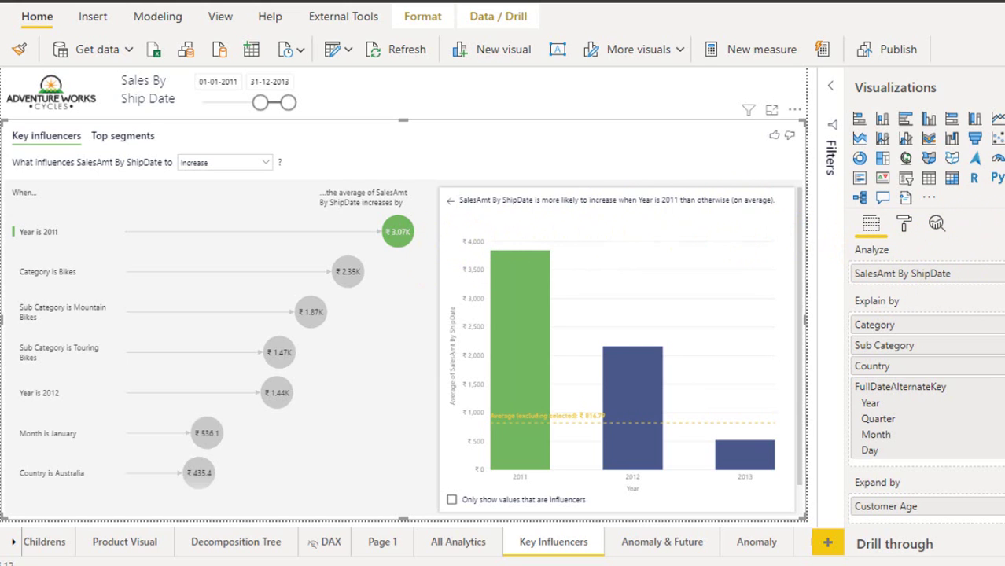
Show the SalesAmt By ShipDate DAX formula from MeasureTable, then expand the DimCurrency table.
left_click(1004, 149)
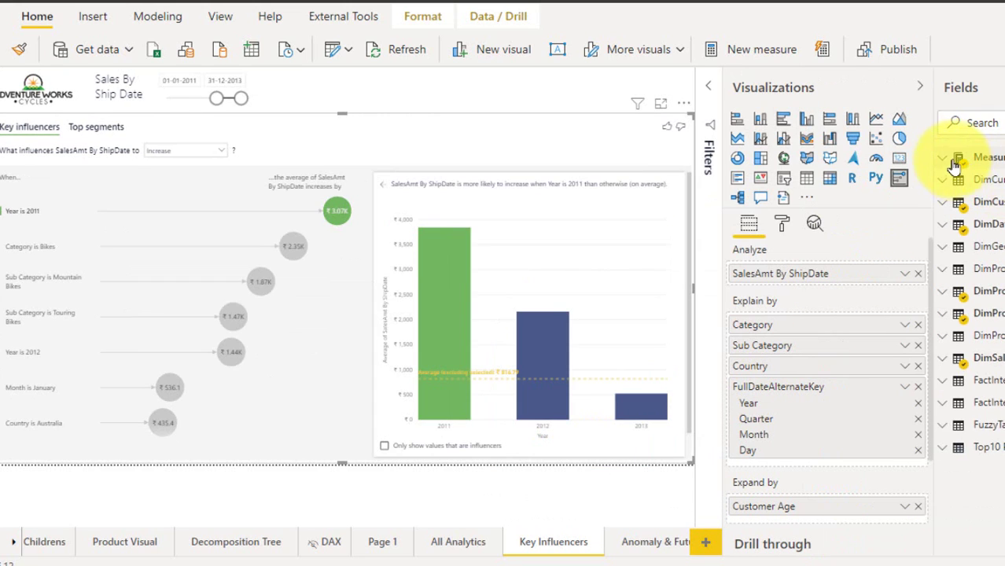
left_click(943, 162)
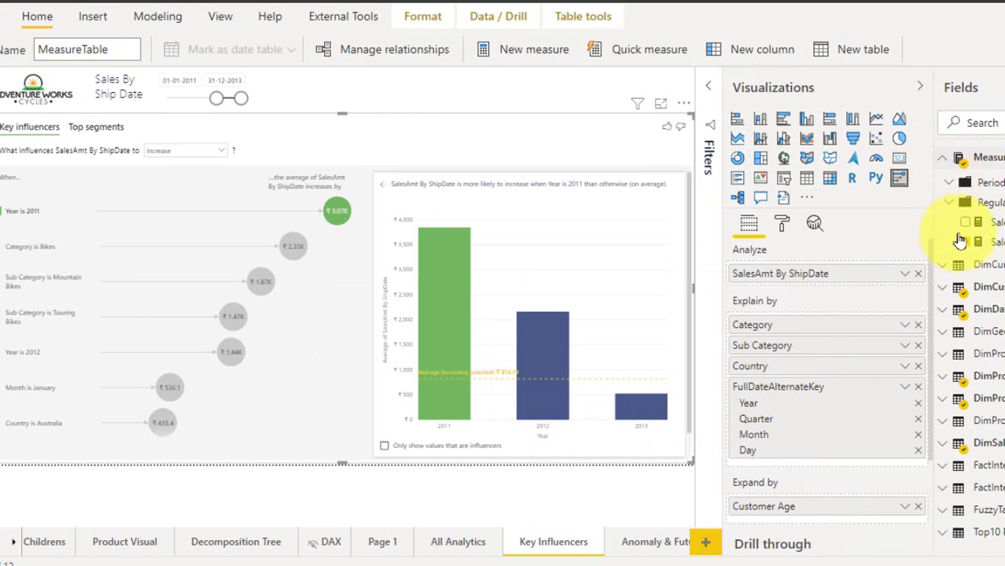
left_click(979, 226)
left_click(993, 242)
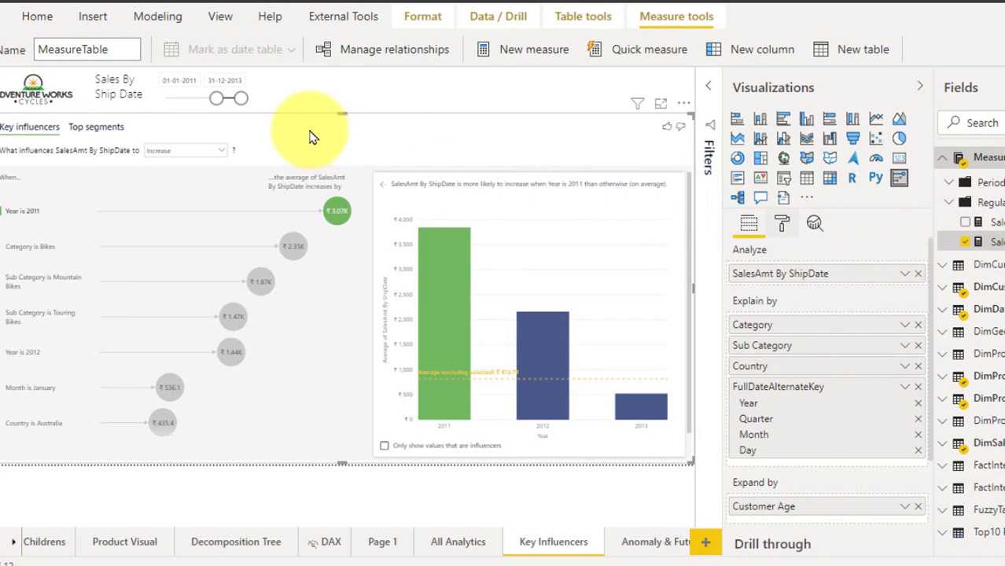
scroll(338, 94, "up", 5, "ctrl")
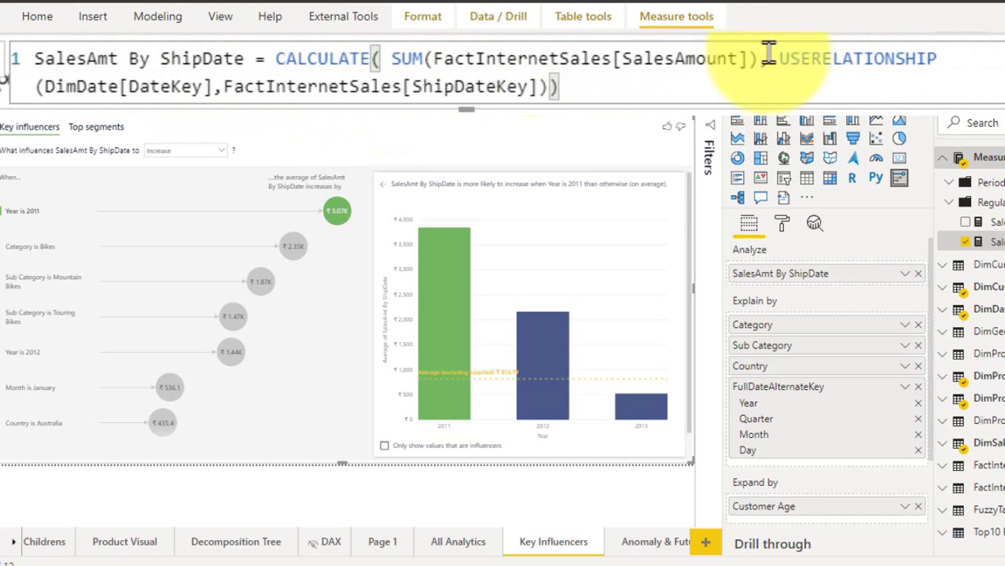
left_click(571, 149)
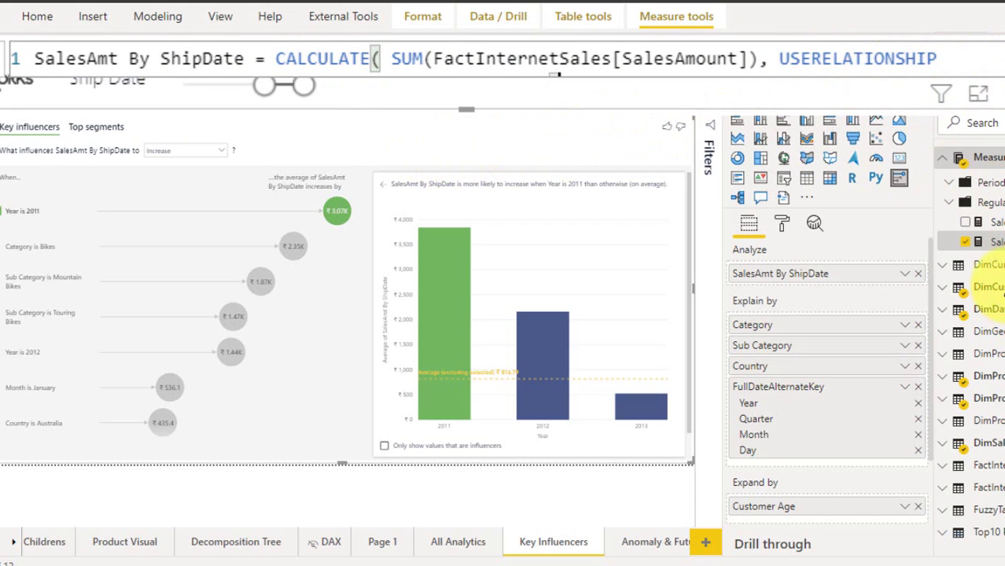
left_click(989, 265)
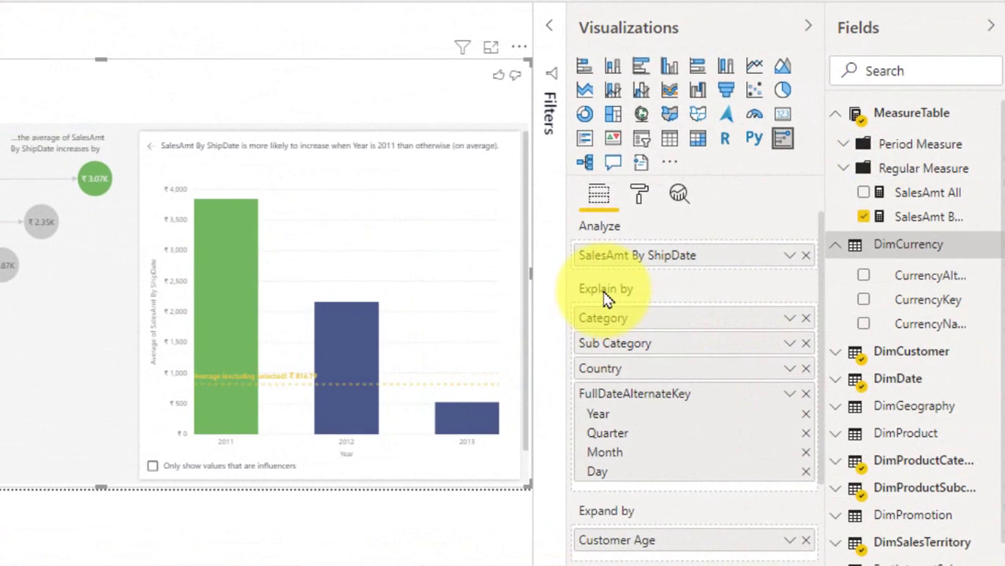
mouse_move(622, 236)
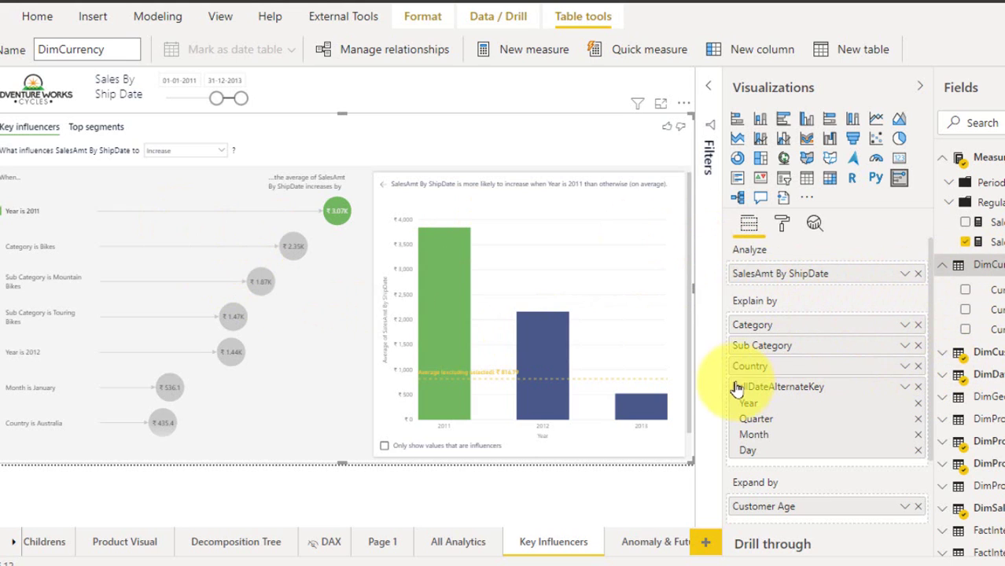
Collapse the Fields and Visualizations panes and set the page view to Actual size.
left_click(973, 92)
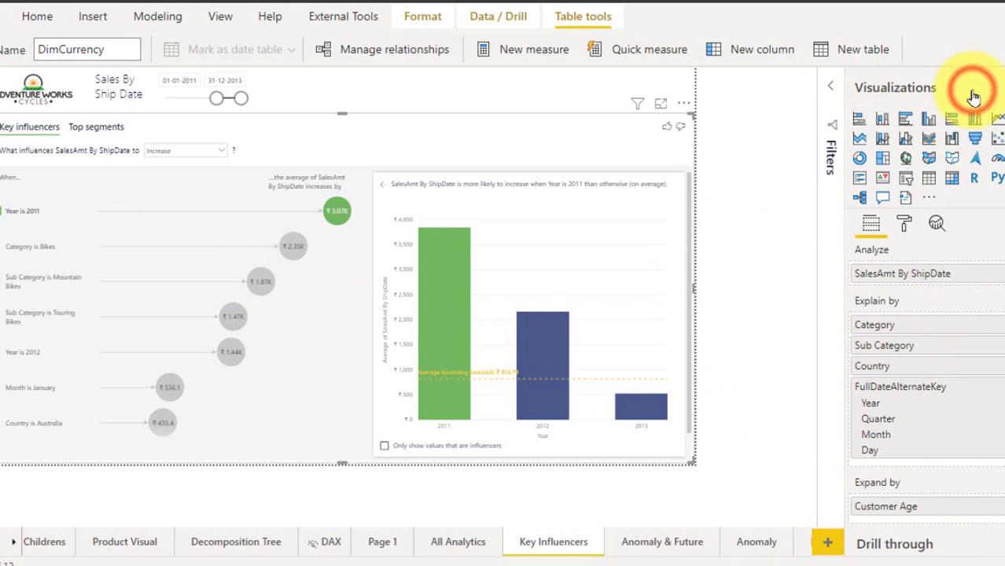
left_click(221, 15)
left_click(151, 51)
left_click(126, 138)
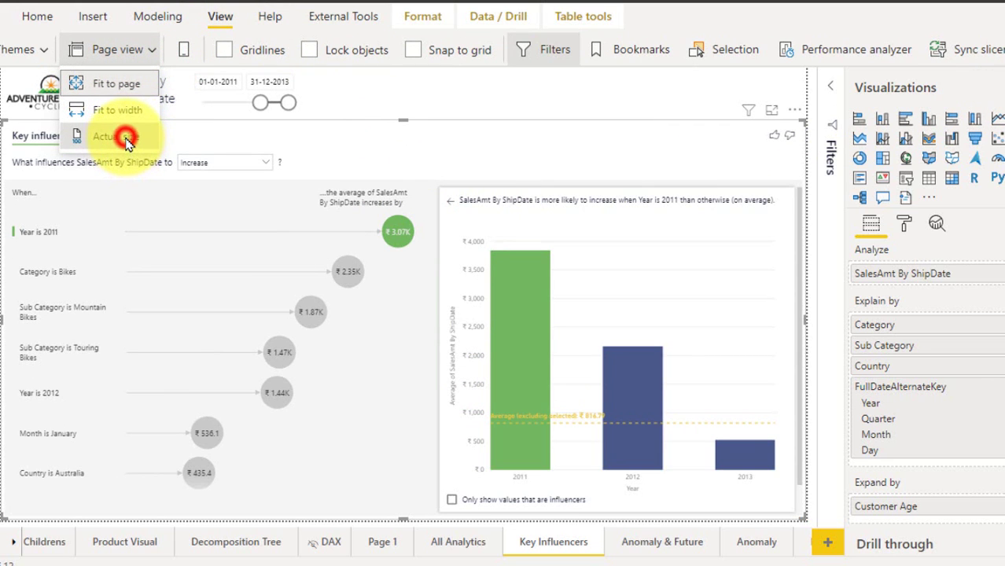
left_click(912, 88)
scroll(771, 210, "down", 2)
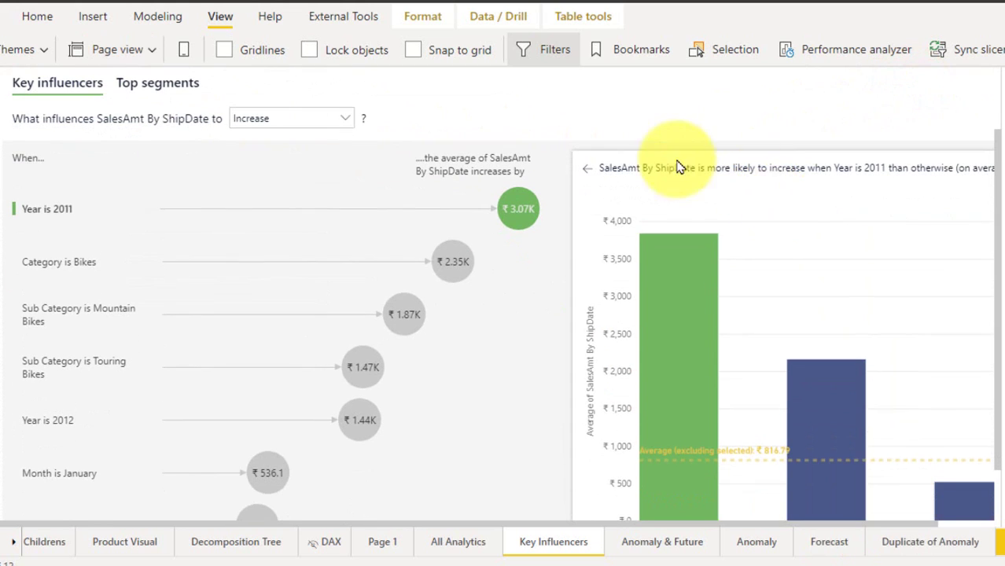
scroll(542, 100, "up", 2)
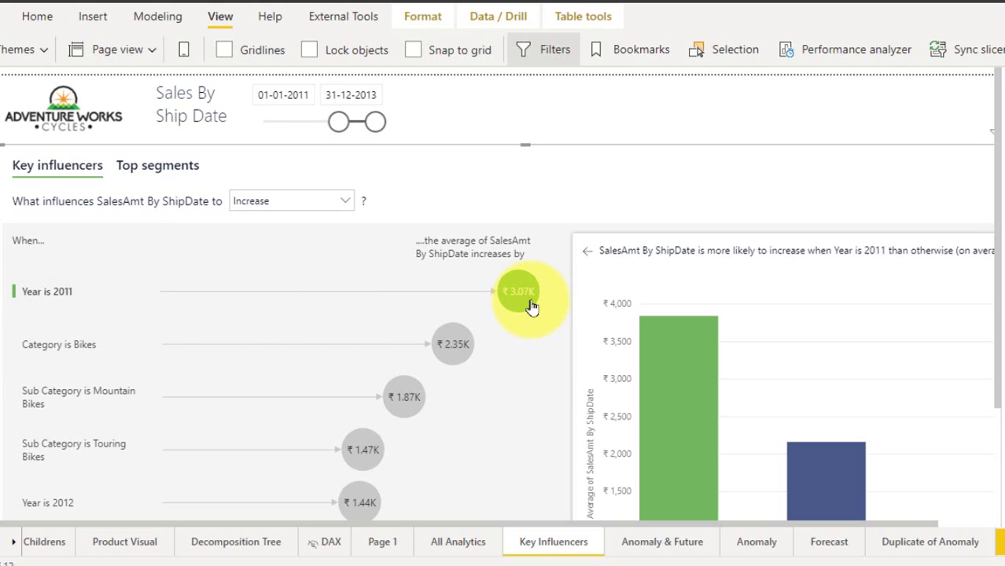
Reselect the Year is 2011 influencer to reload its details chart.
scroll(532, 307, "down", 1)
left_click(518, 254)
left_click(532, 264)
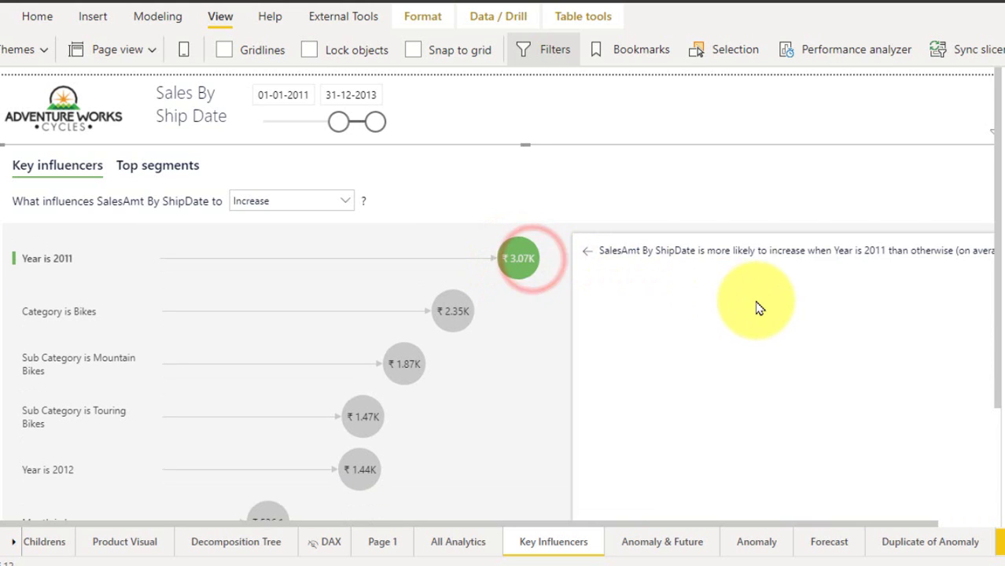
Fit the page to width and compare the 2011 (₹3,842.96) and 2012 (₹2,161.35) bars.
scroll(763, 311, "down", 2)
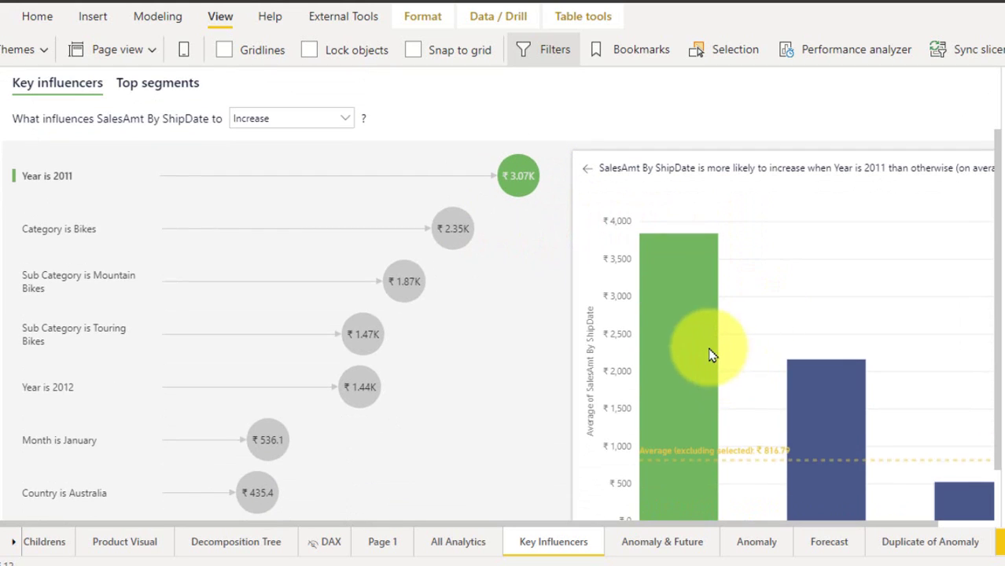
left_click(164, 50)
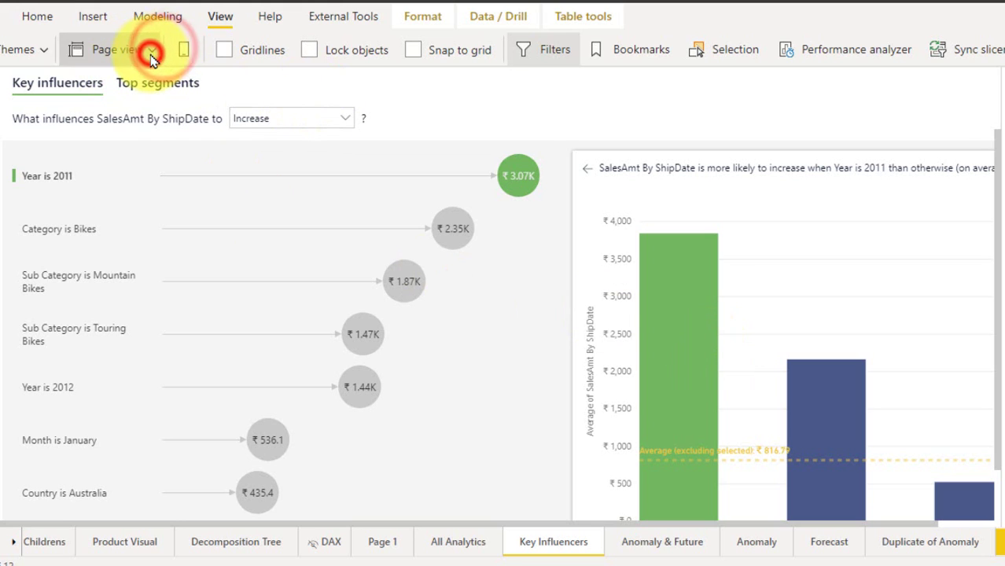
left_click(130, 112)
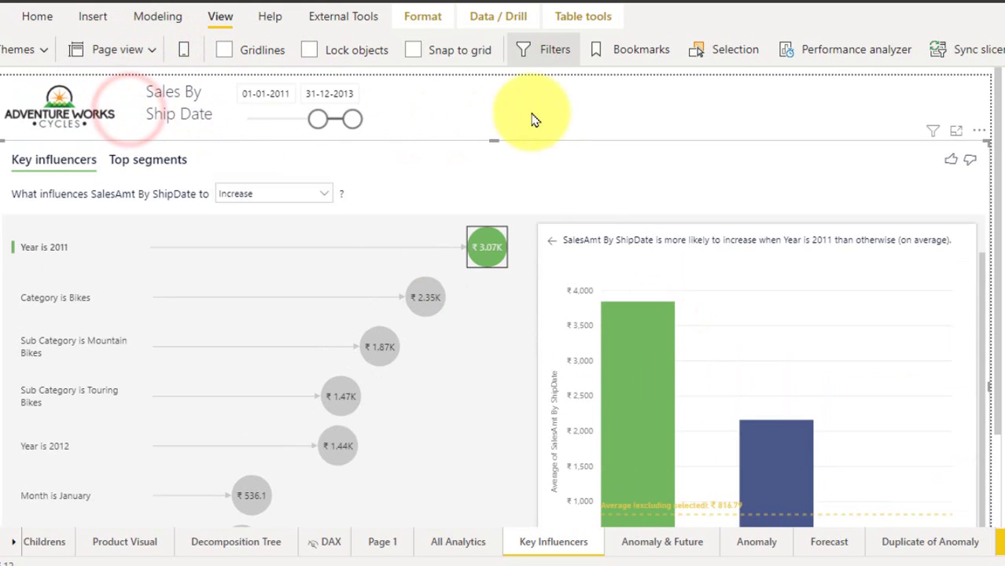
scroll(602, 201, "down", 2)
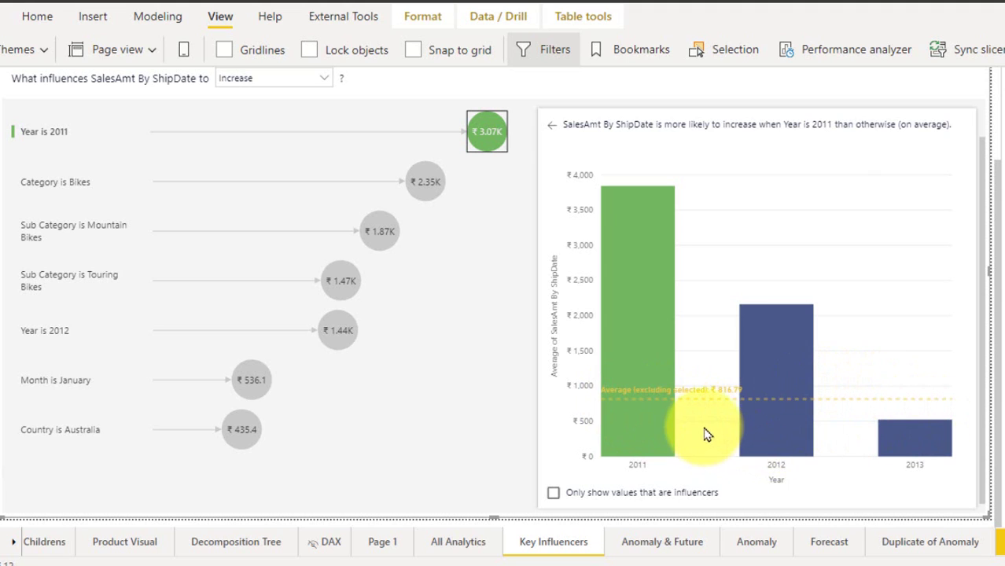
mouse_move(744, 404)
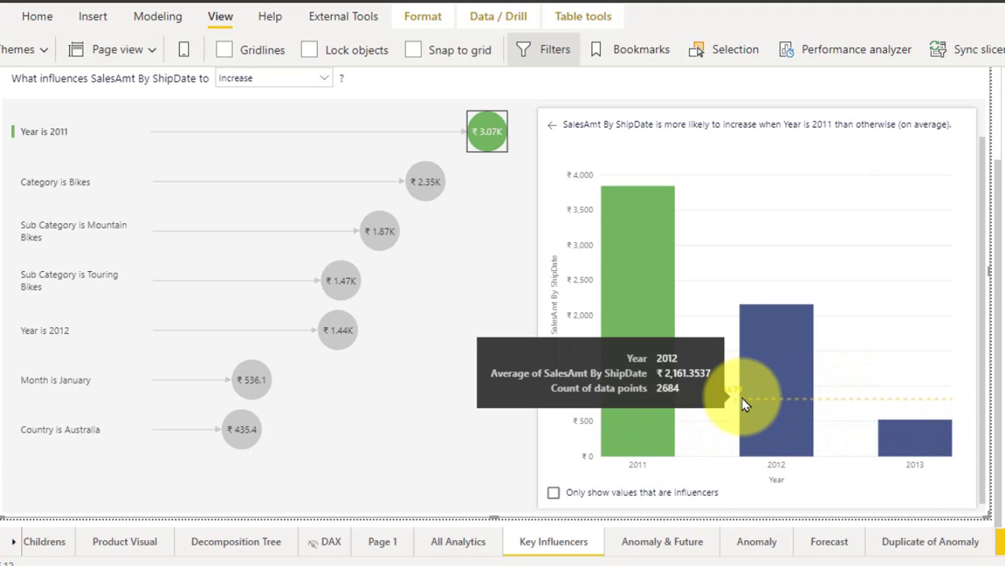
mouse_move(646, 246)
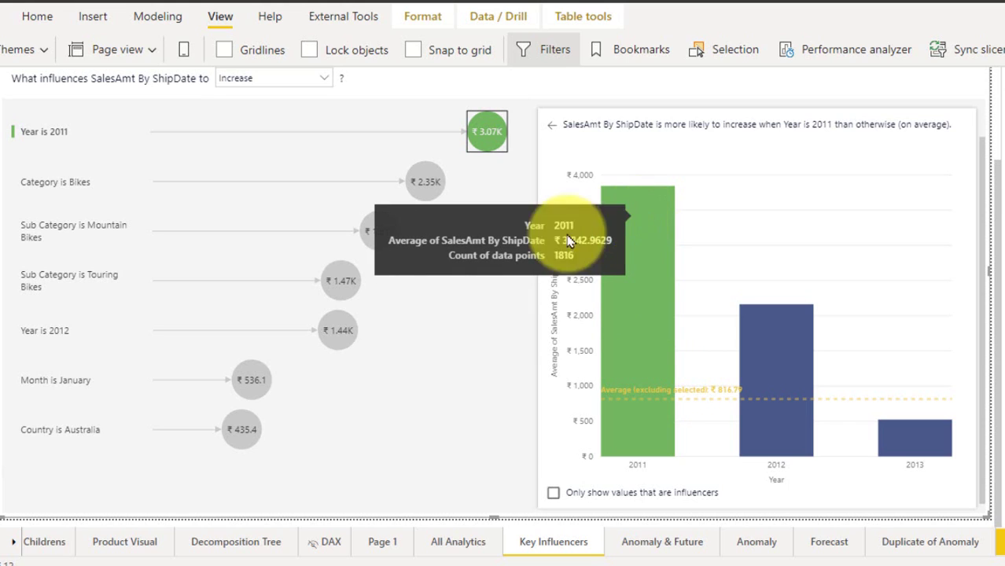
Show the Category is Bikes details: Bikes average ₹2,388.95 versus ₹816.79 otherwise.
left_click(45, 186)
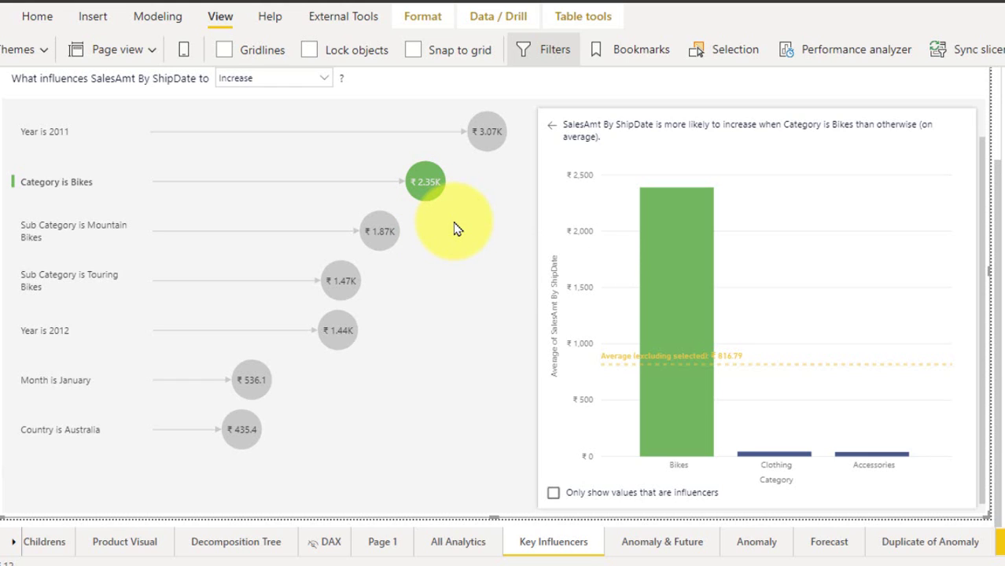
Inspect the Sub Category is Mountain Bikes chart, then show the Month is January details.
left_click(80, 235)
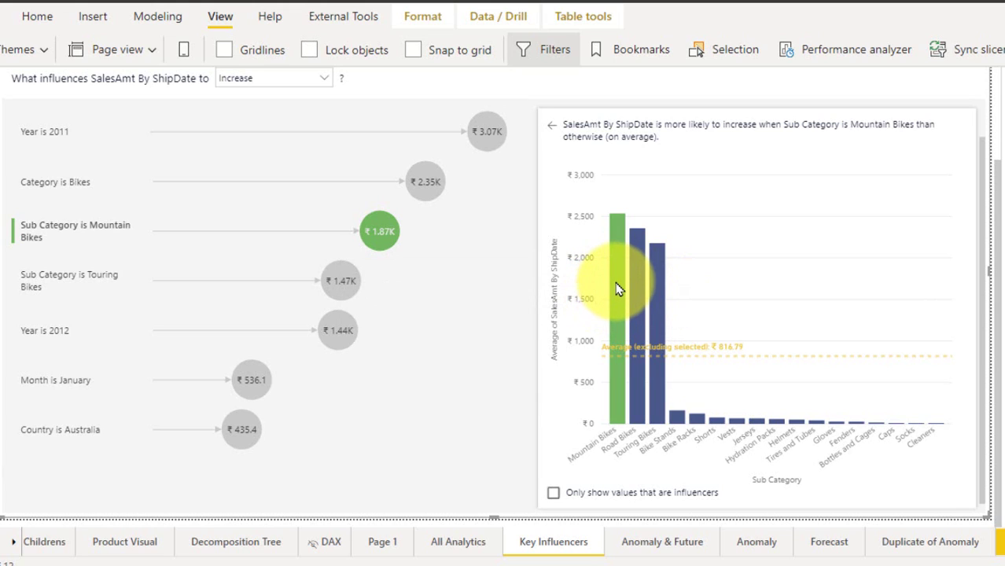
mouse_move(617, 288)
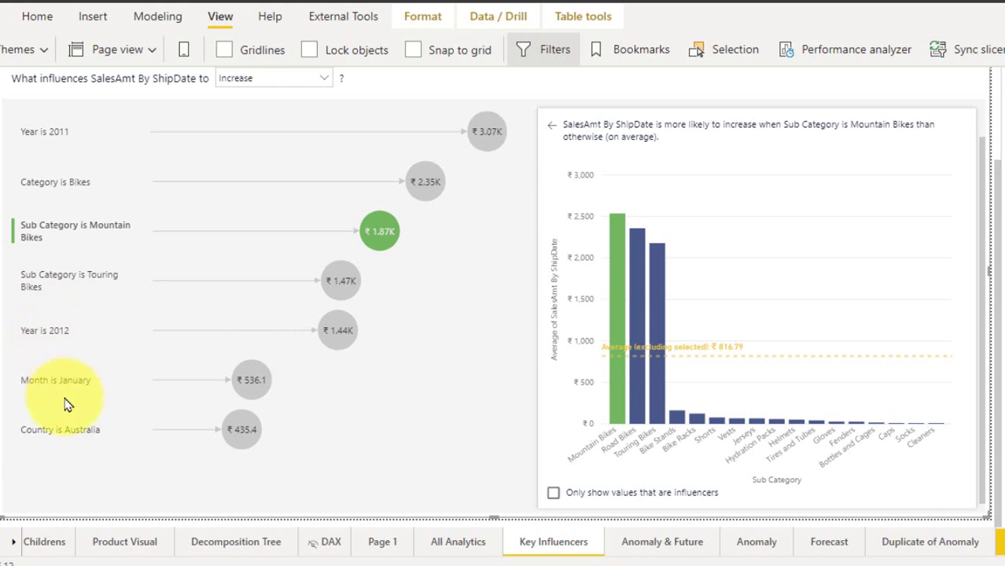
left_click(88, 389)
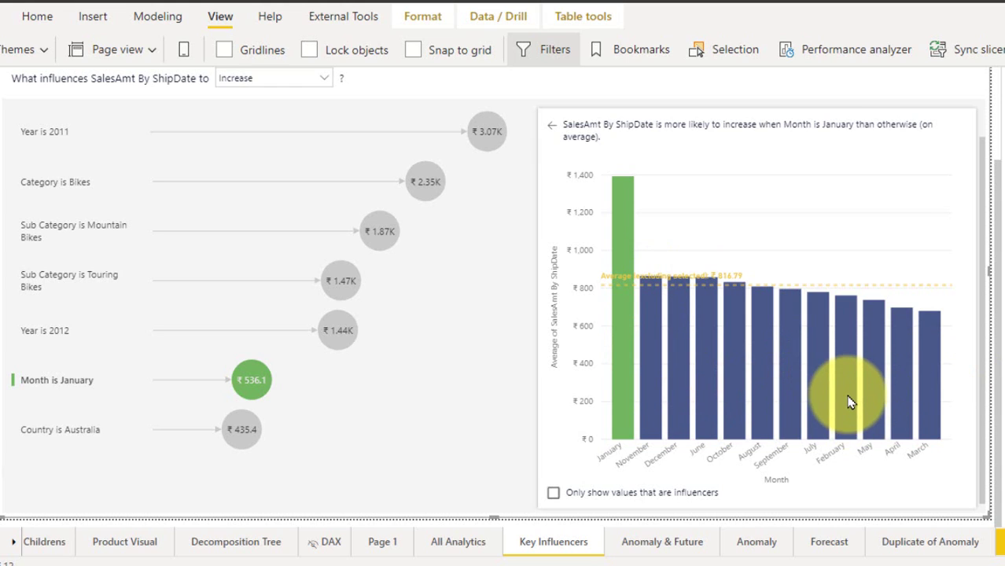
Show the Country is Australia chart, with Australia near ₹1,140 versus ₹816.79 elsewhere.
mouse_move(850, 403)
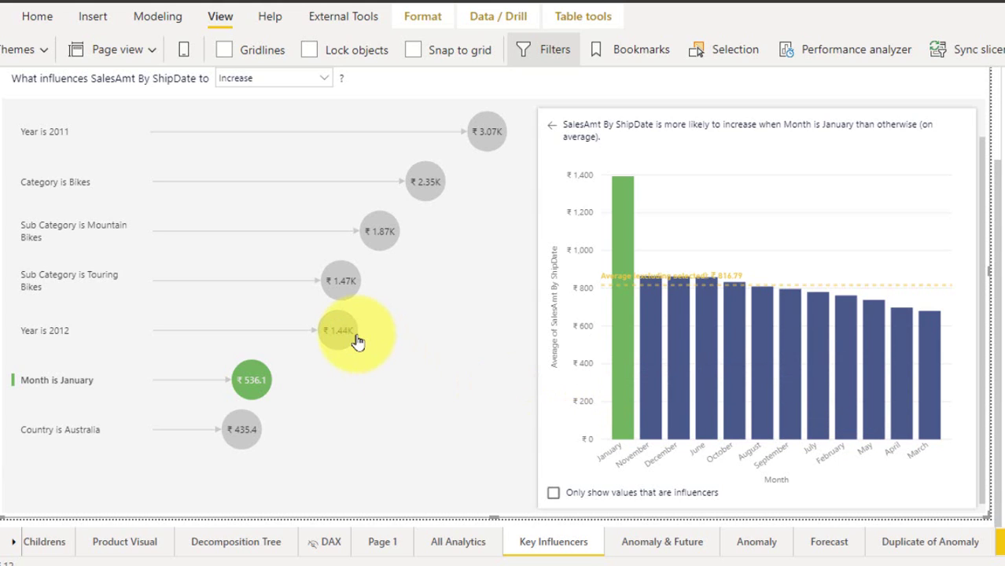
left_click(63, 435)
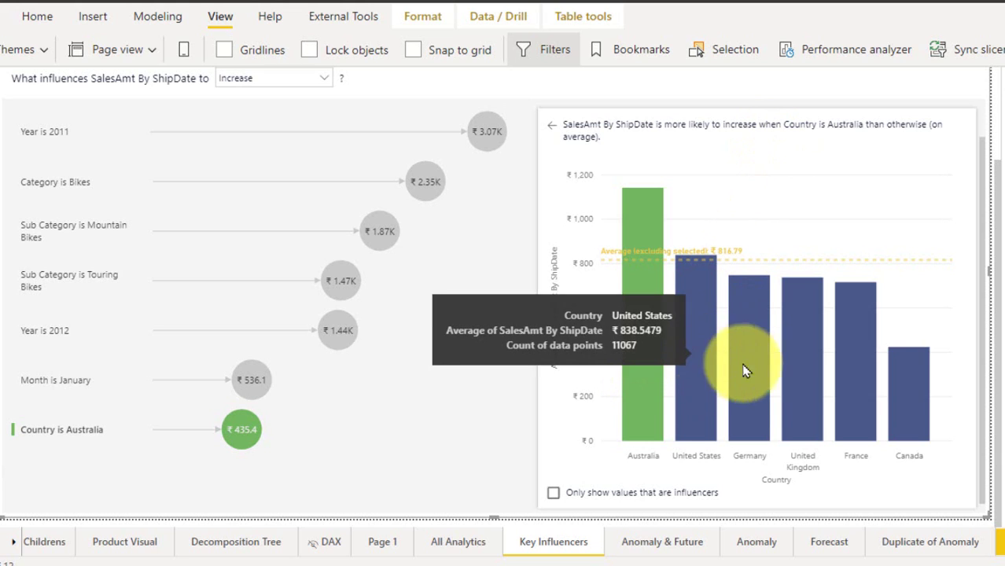
mouse_move(943, 382)
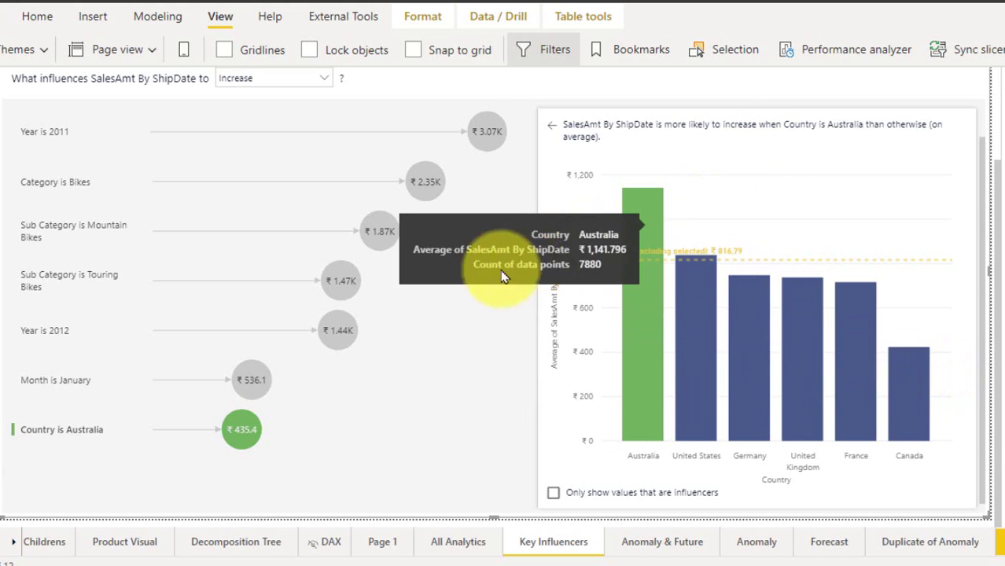
scroll(425, 320, "up", 3)
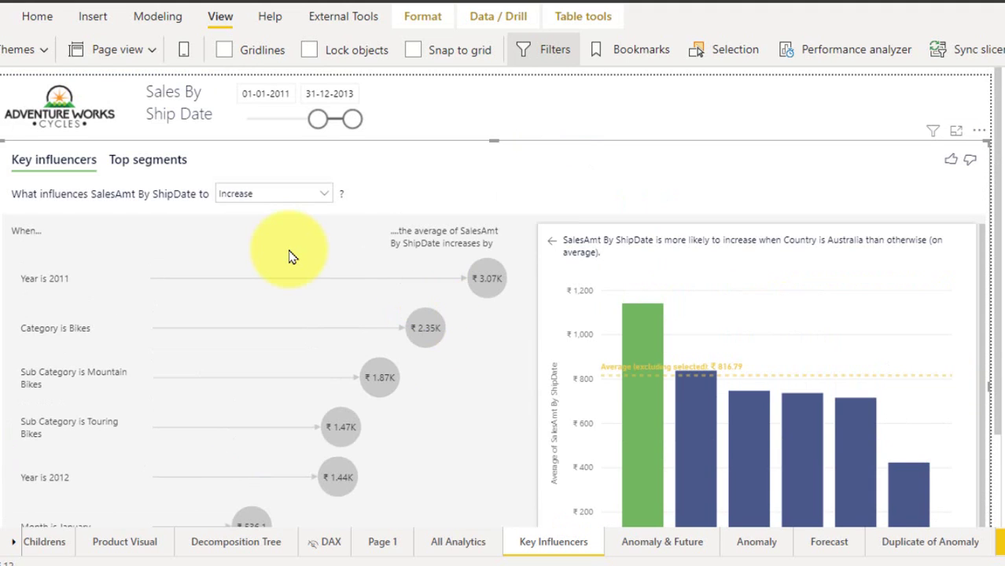
Switch to Top segments for High sales and scroll to the four segment labels.
left_click(157, 164)
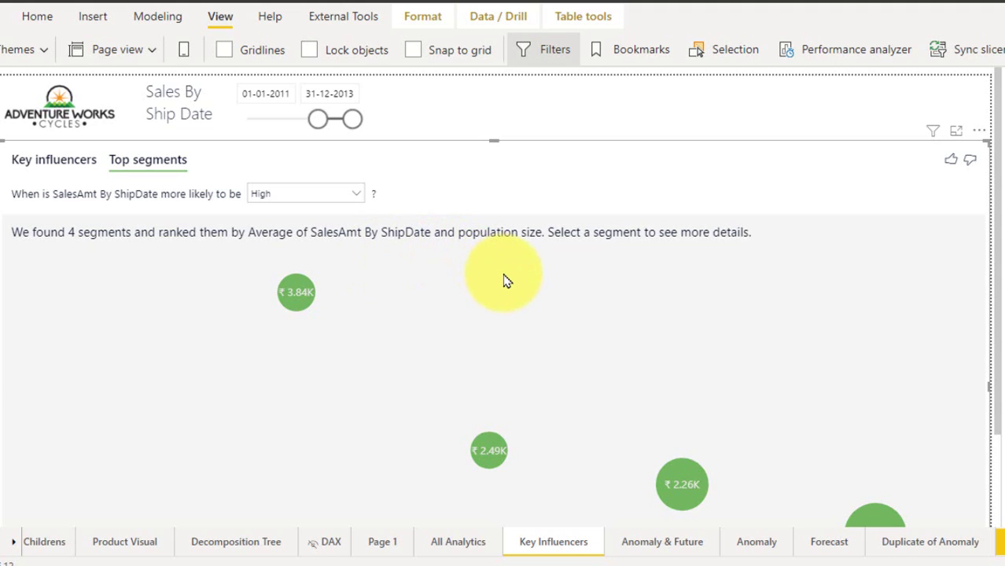
scroll(506, 281, "down", 2)
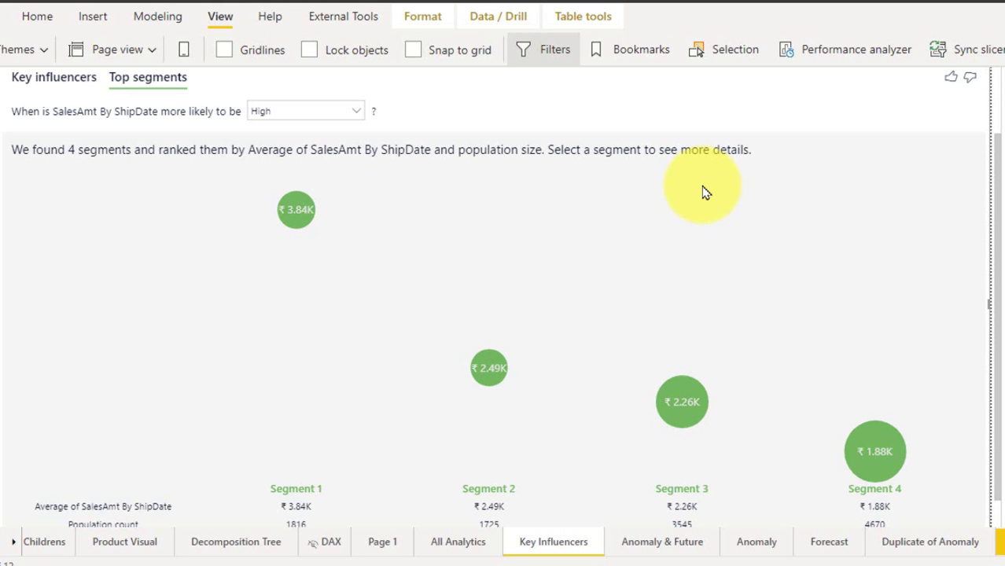
left_click(294, 217)
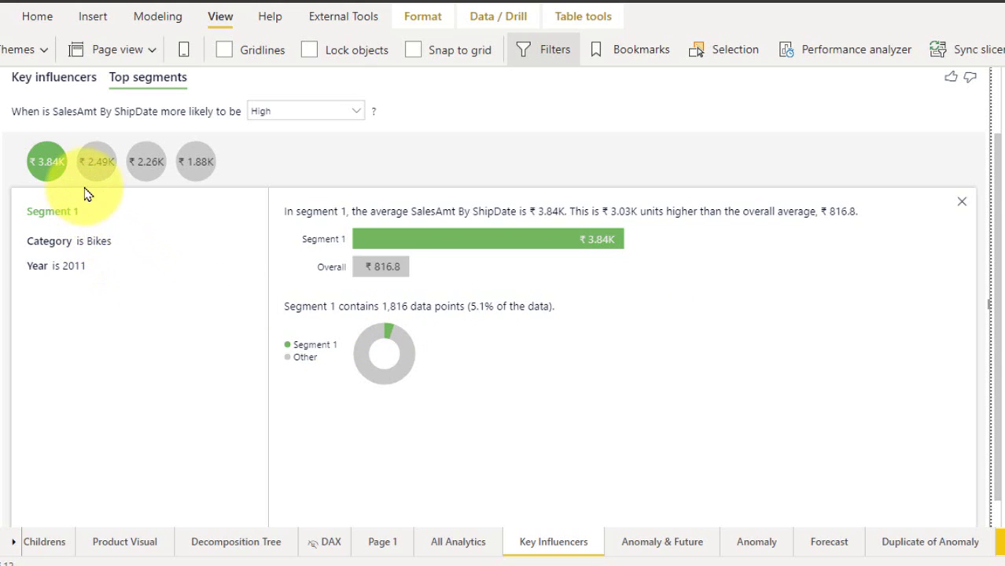
left_click(47, 162)
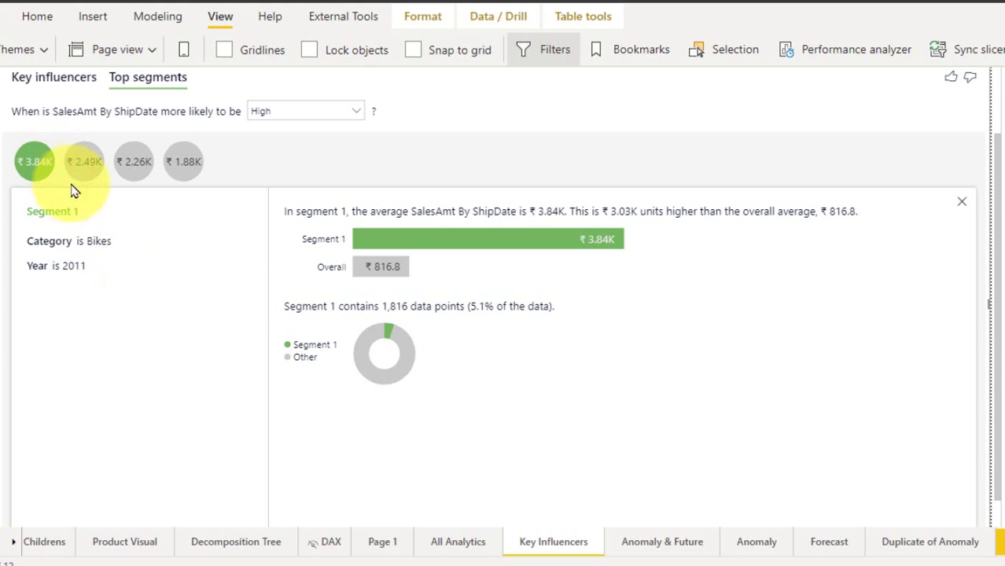
left_click(964, 202)
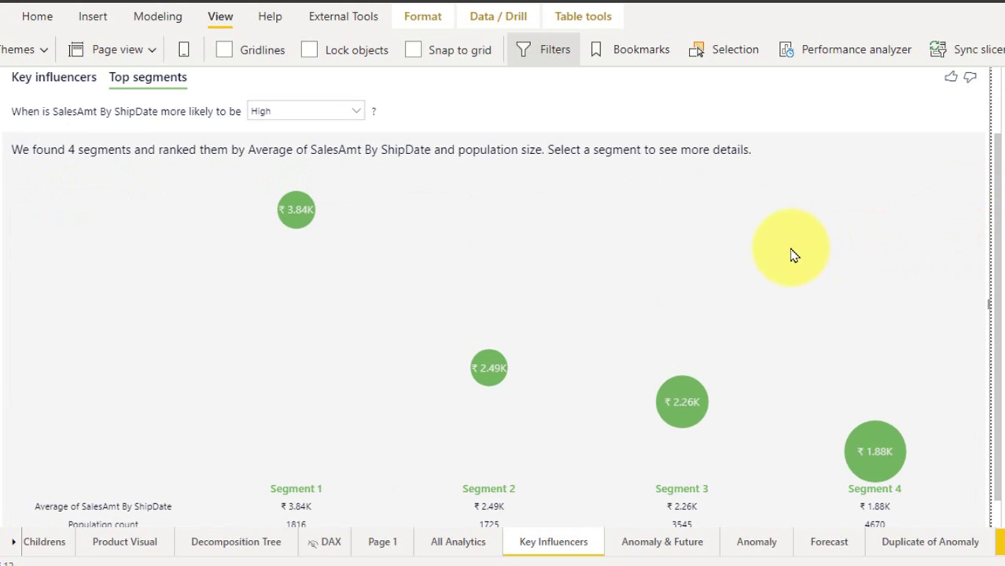
Open Segment 4's details: Bikes, Road Bikes, Year not 2011, ₹1.88K over 4,670 points.
left_click(903, 465)
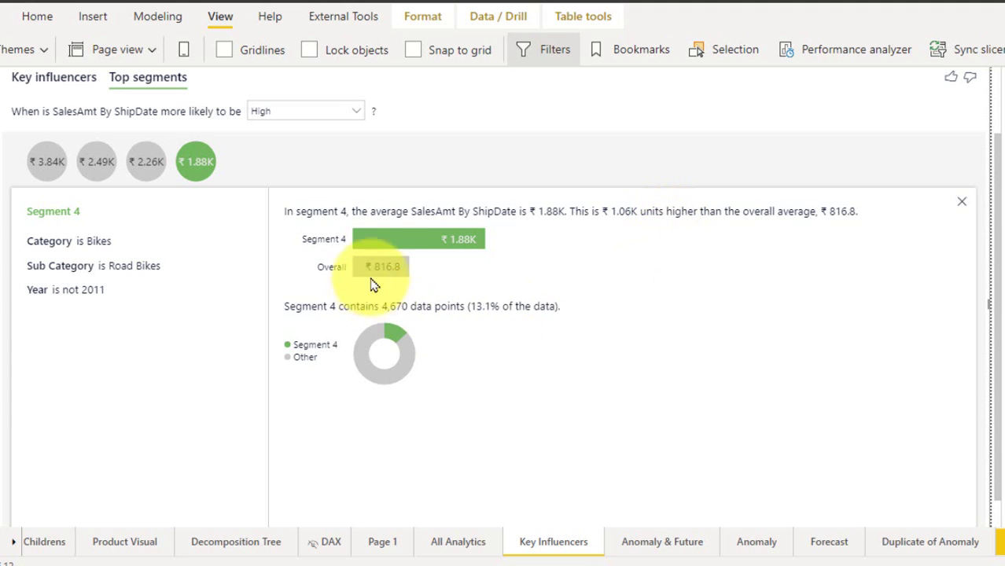
Switch Key influencers to Decrease and chart Category is Accessories and Sub Category is Caps.
left_click(964, 203)
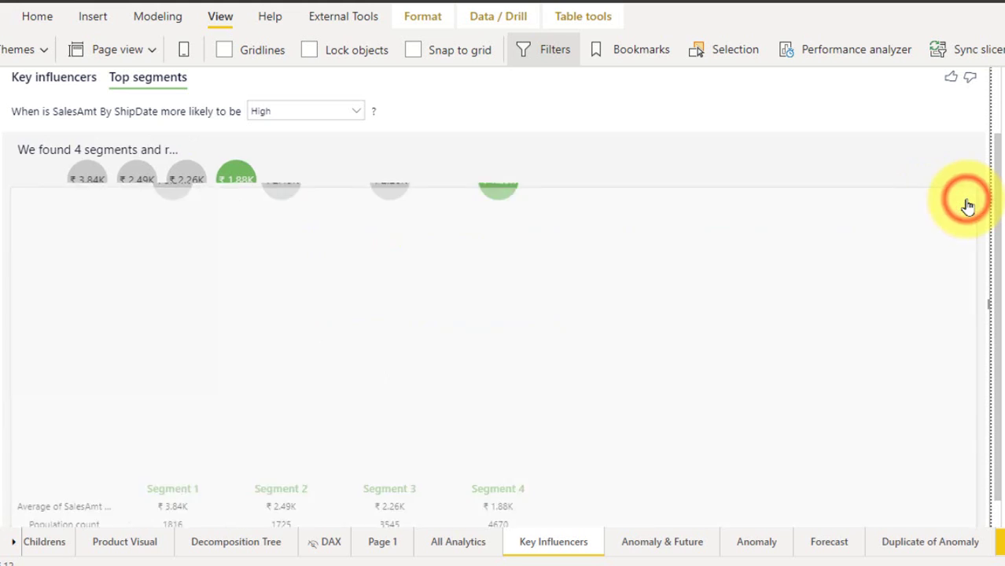
left_click(68, 81)
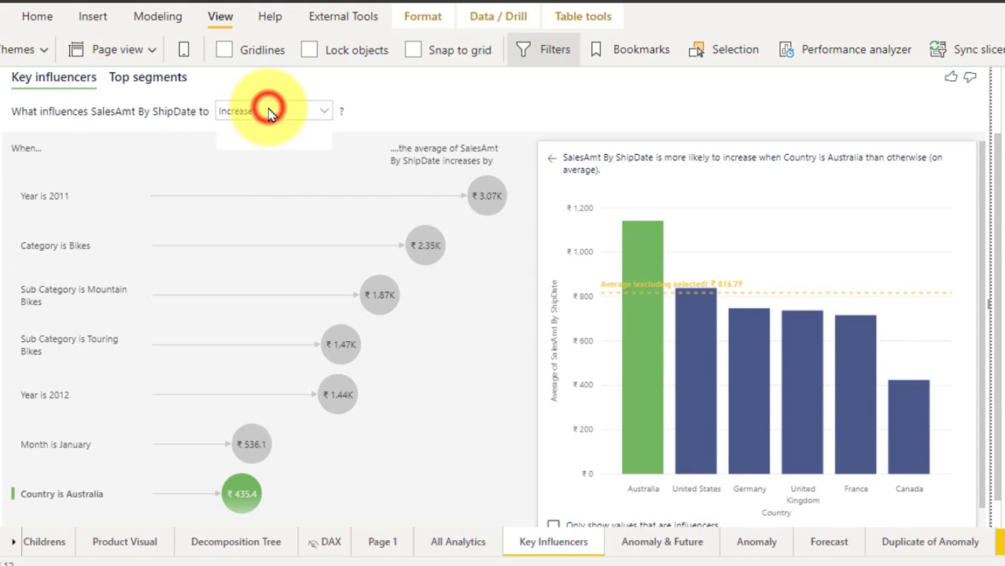
left_click(269, 112)
left_click(263, 146)
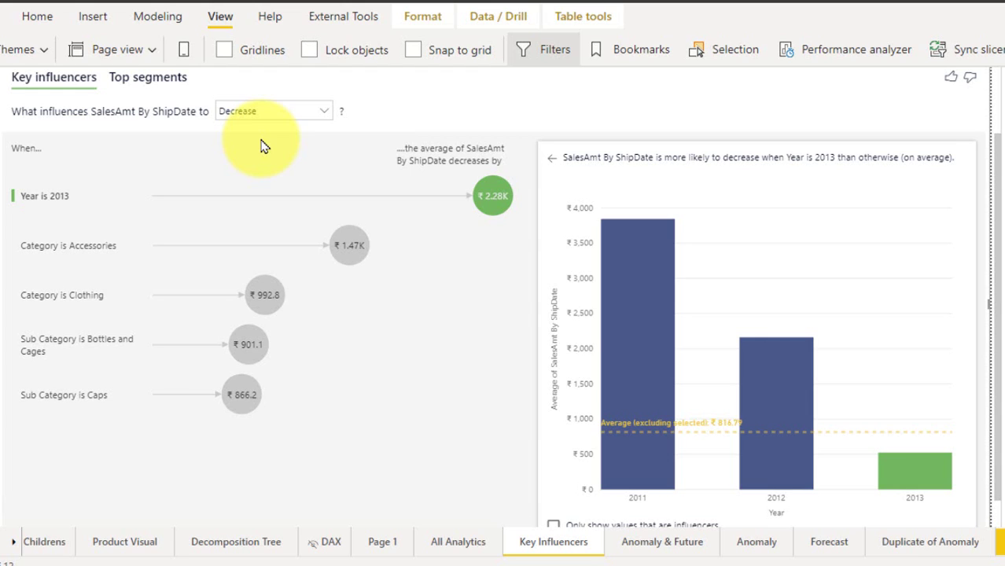
left_click(89, 258)
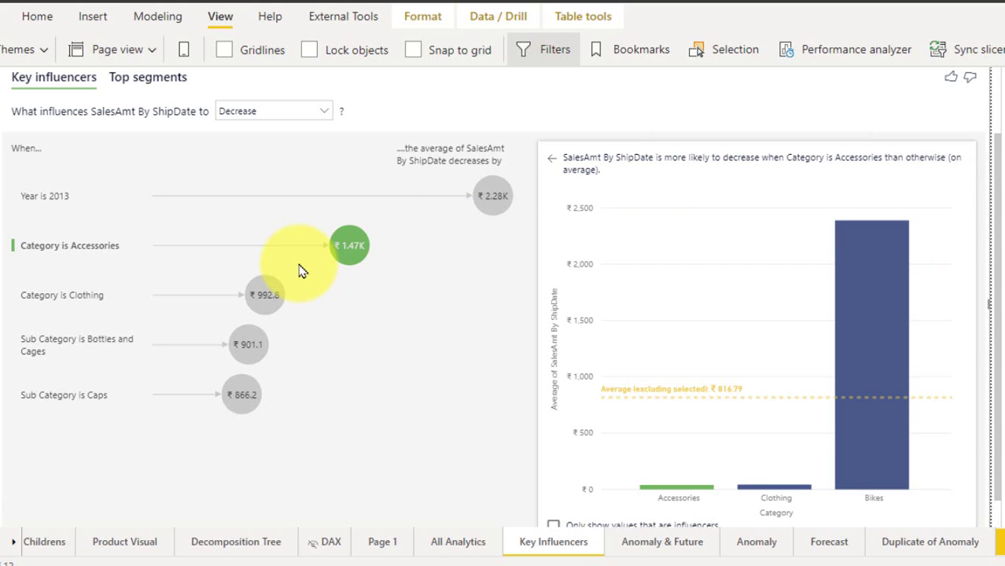
left_click(74, 400)
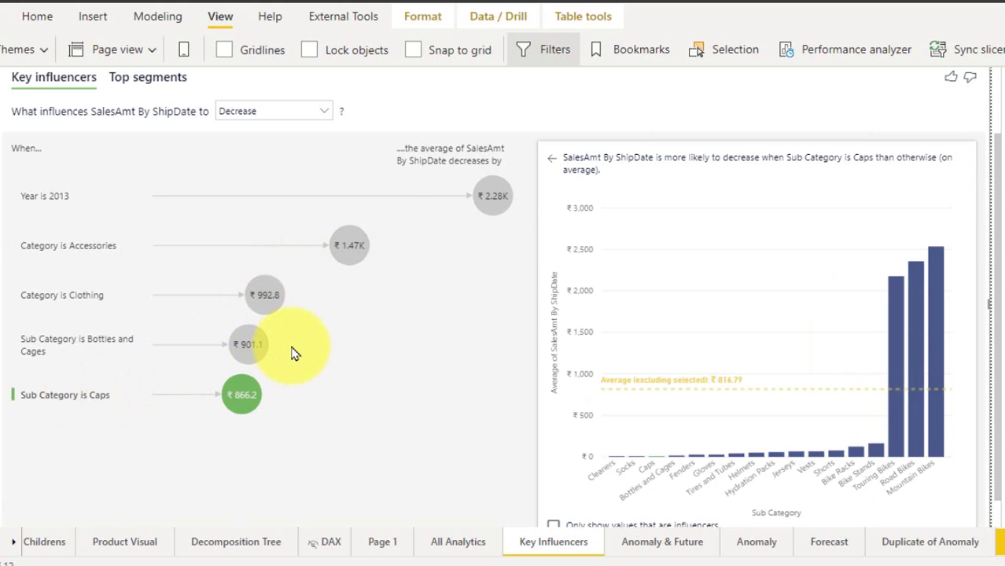
Show Low Top segments and open Segment 1: not Bikes, Caps, averaging ₹10.28.
left_click(150, 79)
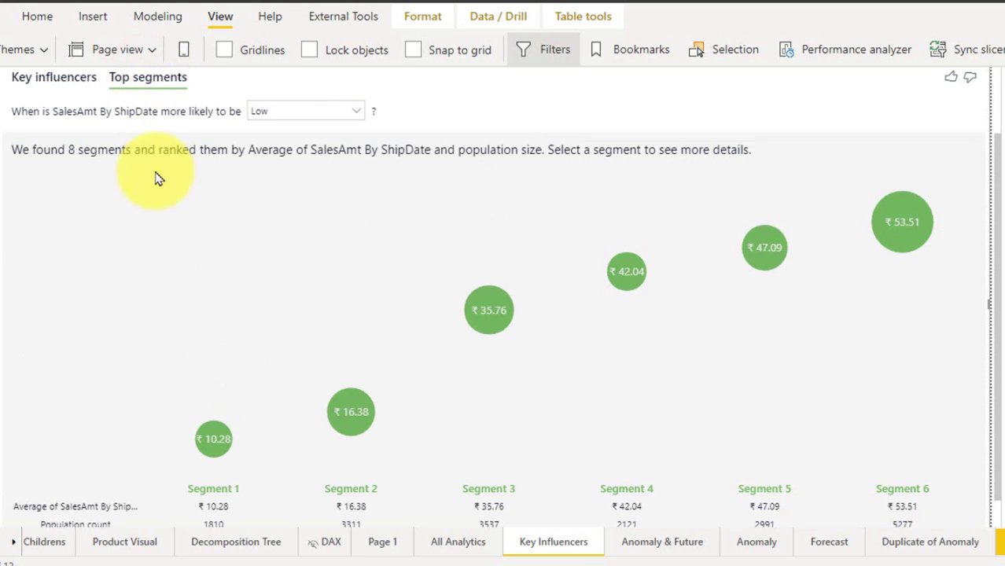
scroll(347, 301, "up", 1)
scroll(328, 260, "down", 2)
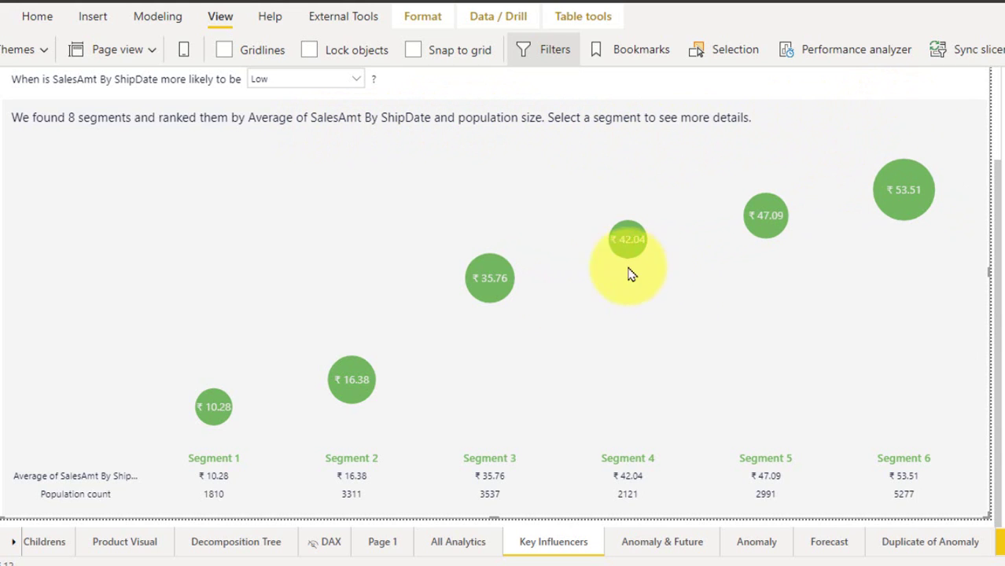
left_click(225, 407)
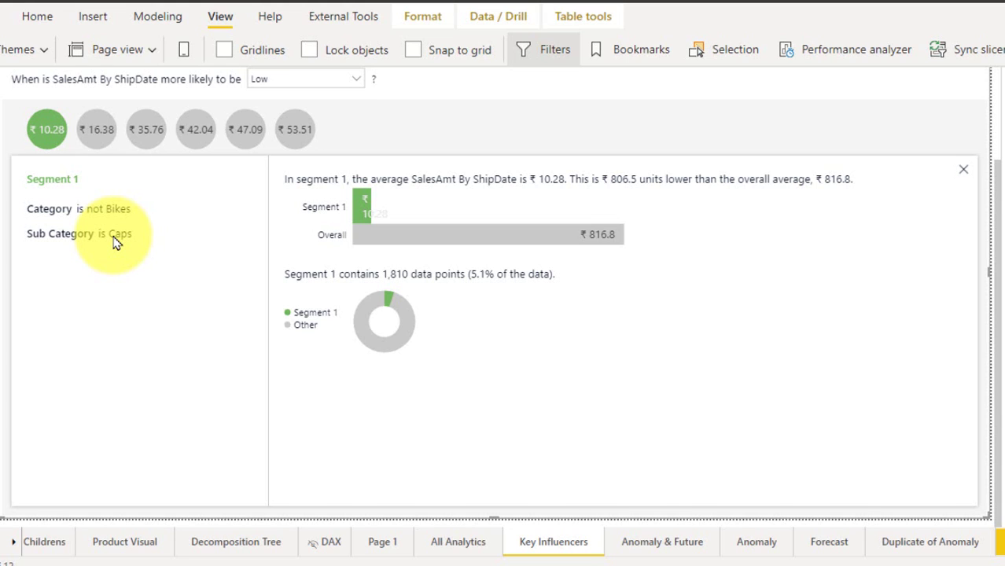
Show Segment 6 details: not Bikes, United States, averaging ₹53.51 over 5,277 data points.
left_click(310, 133)
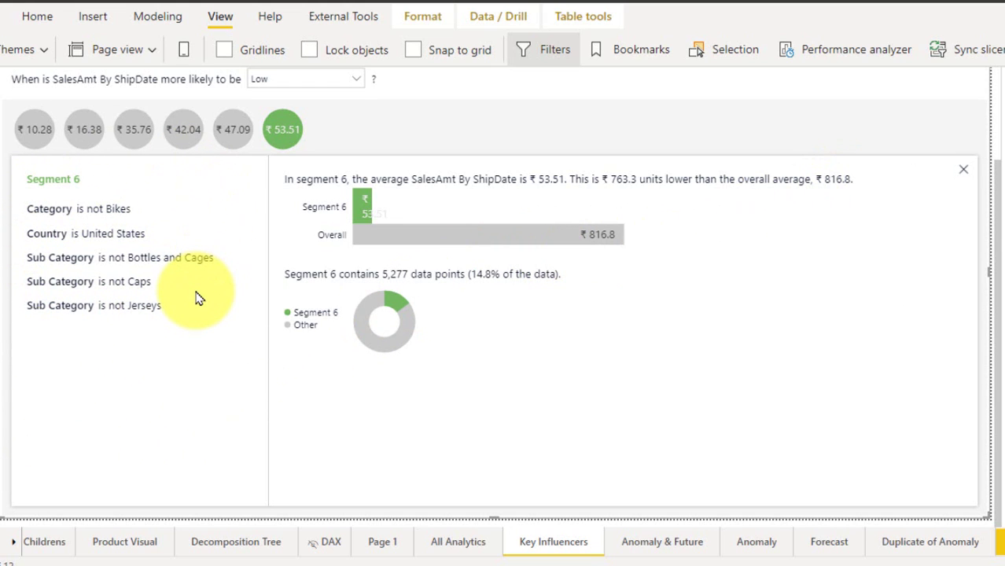
Return the visual to Key influencers, showing Decrease influencers led by Year is 2013.
scroll(118, 181, "up", 1)
left_click(56, 127)
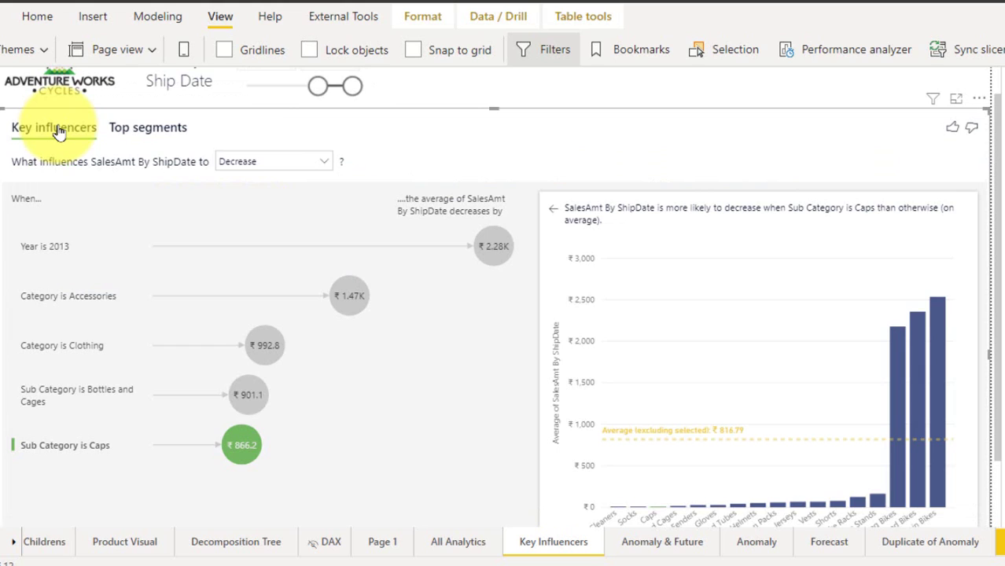